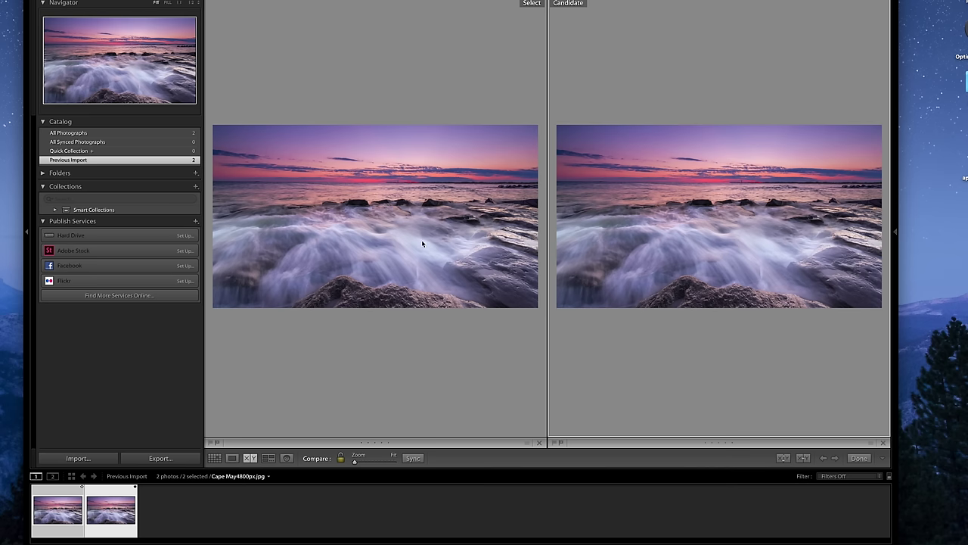
- Zoom both Cape May-1.jpg and Cape May4800px.jpg to 1:1, centring the right one on the horizon
{"action": "left_click", "coordinate": [375, 213]}
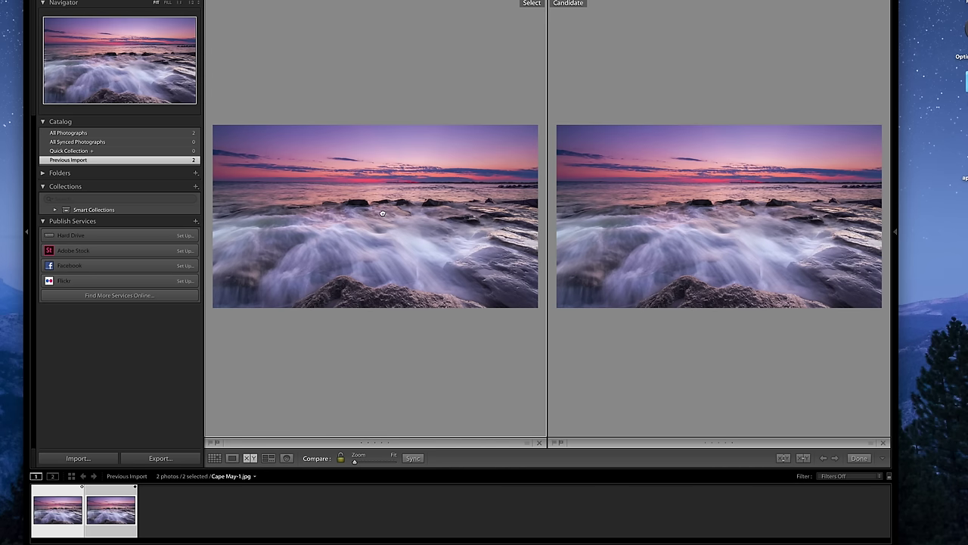
{"action": "left_click", "coordinate": [385, 215]}
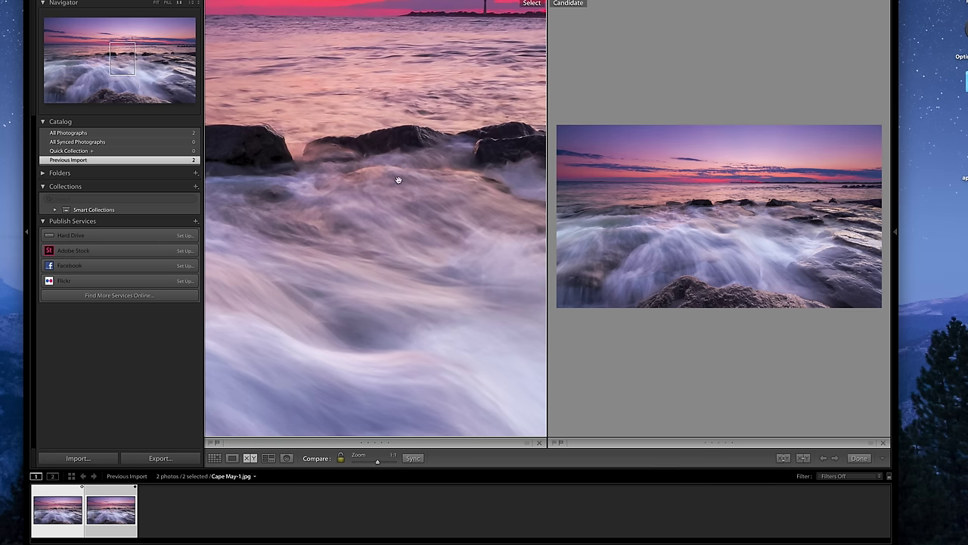
{"action": "left_click", "coordinate": [679, 205]}
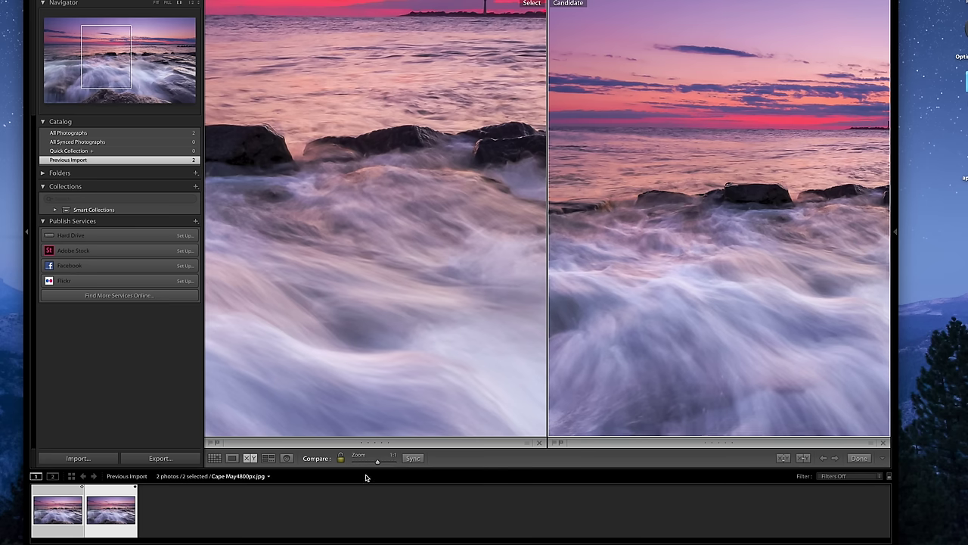
{"action": "left_click", "coordinate": [836, 201]}
{"action": "left_click", "coordinate": [688, 234]}
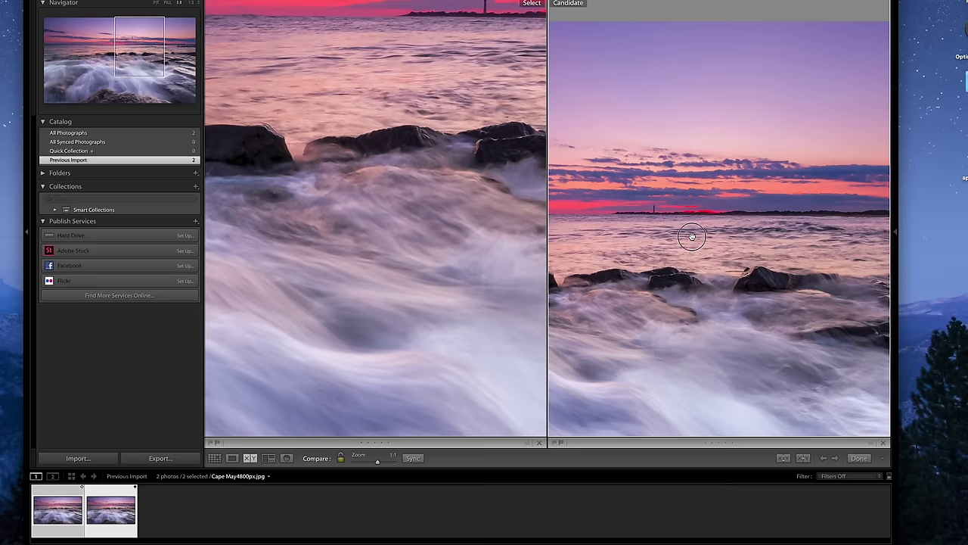
- Pan the 1:1 close-ups across the sky, lighthouse, water and rocks
{"action": "left_click", "coordinate": [410, 219]}
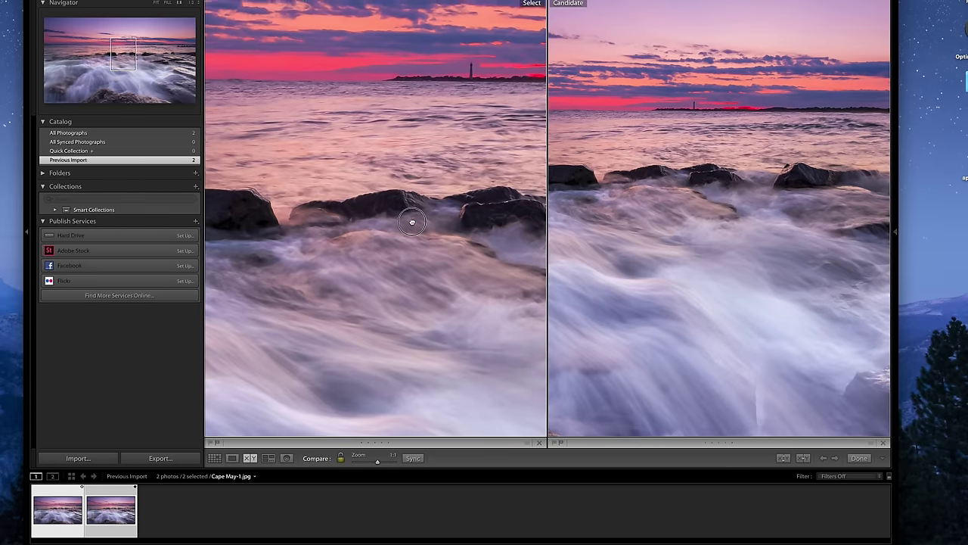
{"action": "left_click_drag", "start_coordinate": [405, 236], "coordinate": [396, 201]}
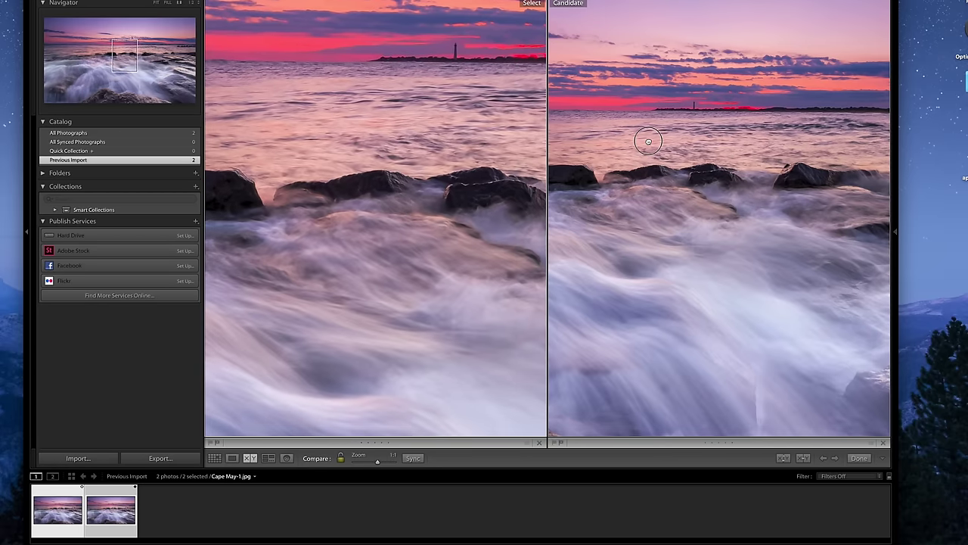
{"action": "left_click_drag", "start_coordinate": [644, 141], "coordinate": [648, 169]}
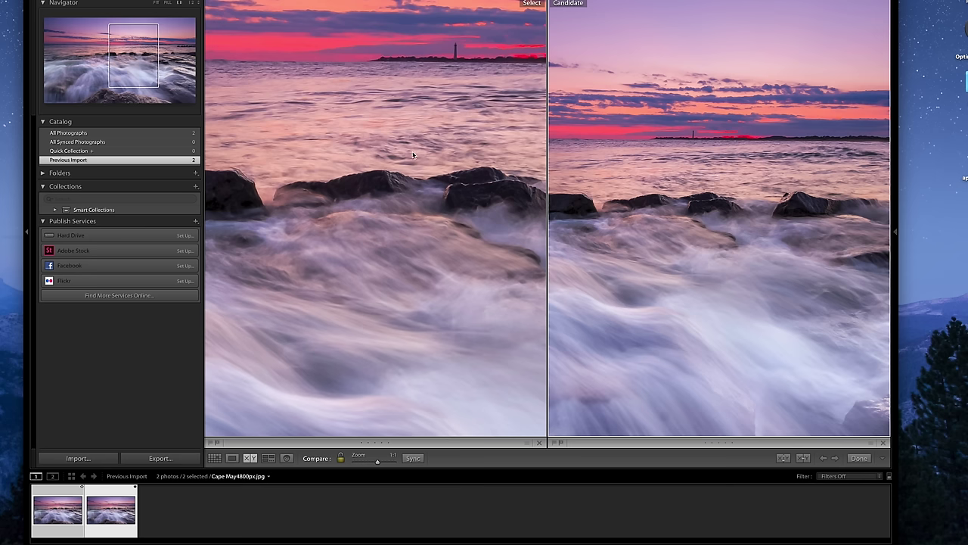
{"action": "left_click_drag", "start_coordinate": [416, 157], "coordinate": [346, 234]}
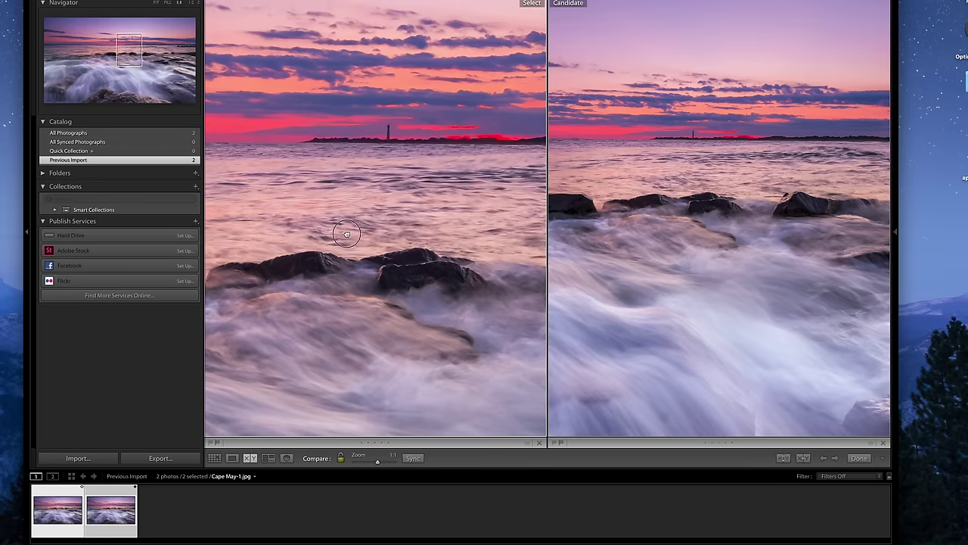
{"action": "left_click_drag", "start_coordinate": [439, 234], "coordinate": [450, 202]}
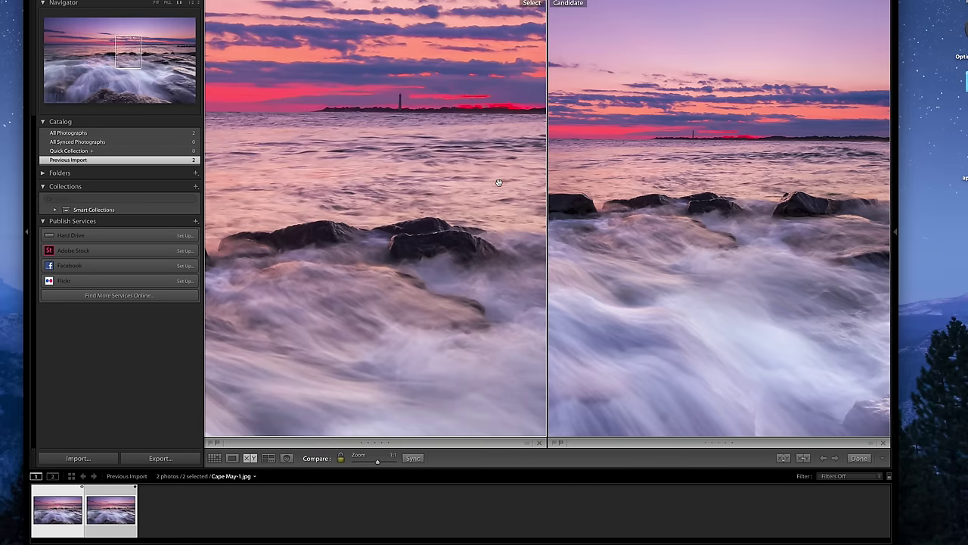
{"action": "left_click_drag", "start_coordinate": [499, 183], "coordinate": [337, 152]}
{"action": "left_click_drag", "start_coordinate": [412, 157], "coordinate": [292, 168]}
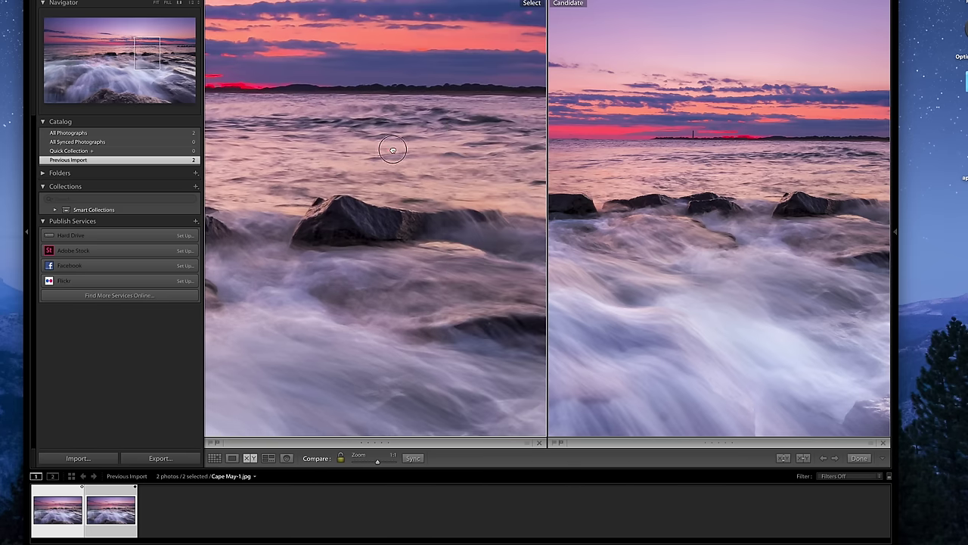
{"action": "left_click_drag", "start_coordinate": [393, 150], "coordinate": [270, 194]}
{"action": "left_click_drag", "start_coordinate": [479, 181], "coordinate": [378, 98]}
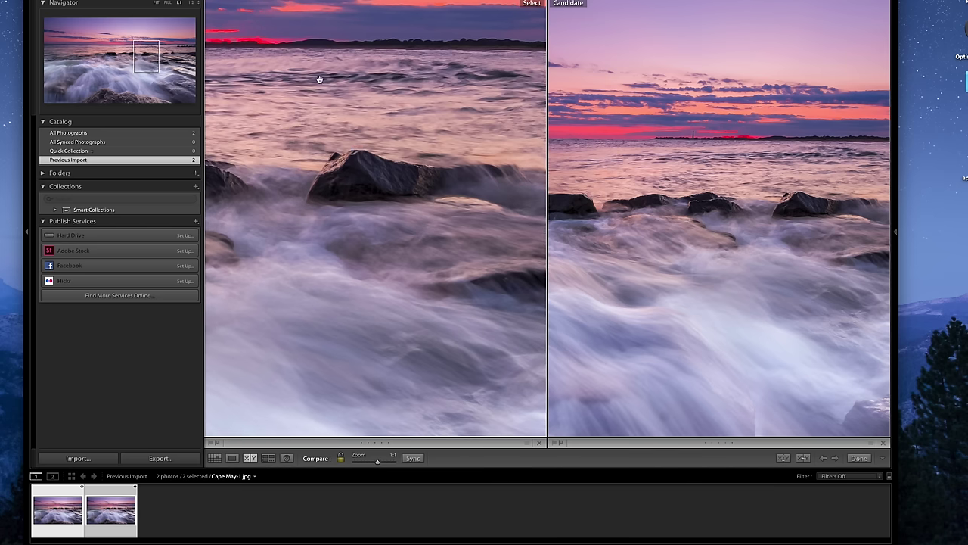
{"action": "left_click_drag", "start_coordinate": [321, 80], "coordinate": [424, 199]}
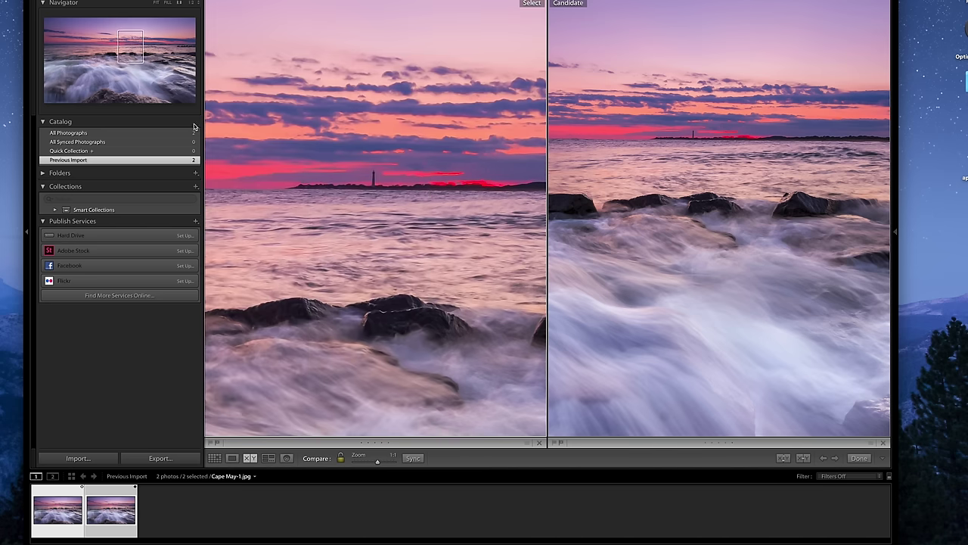
- Inspect Cape May-1.jpg at 2:1 around the lighthouse, clouds and rocks, then return it to Fit
{"action": "left_click_drag", "start_coordinate": [378, 461], "coordinate": [381, 460]}
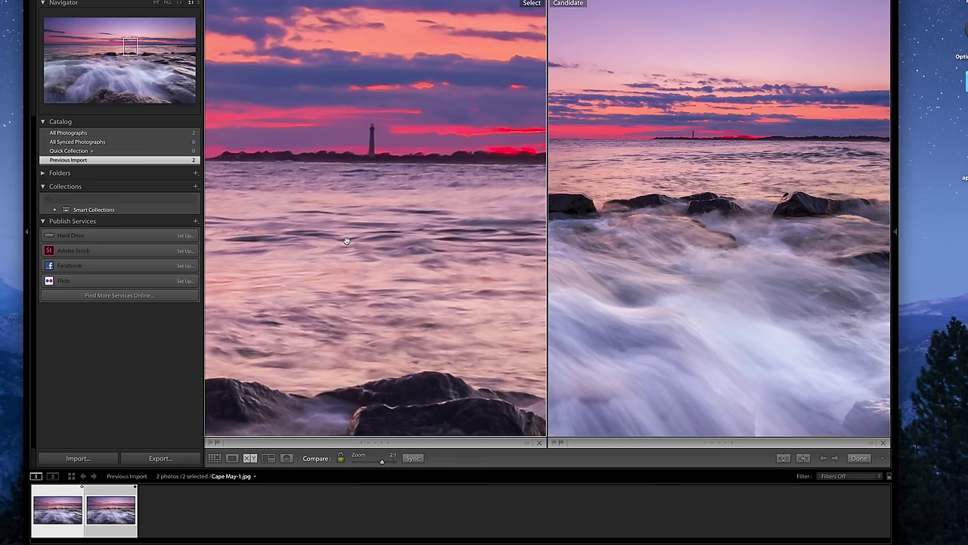
{"action": "left_click_drag", "start_coordinate": [398, 126], "coordinate": [404, 227]}
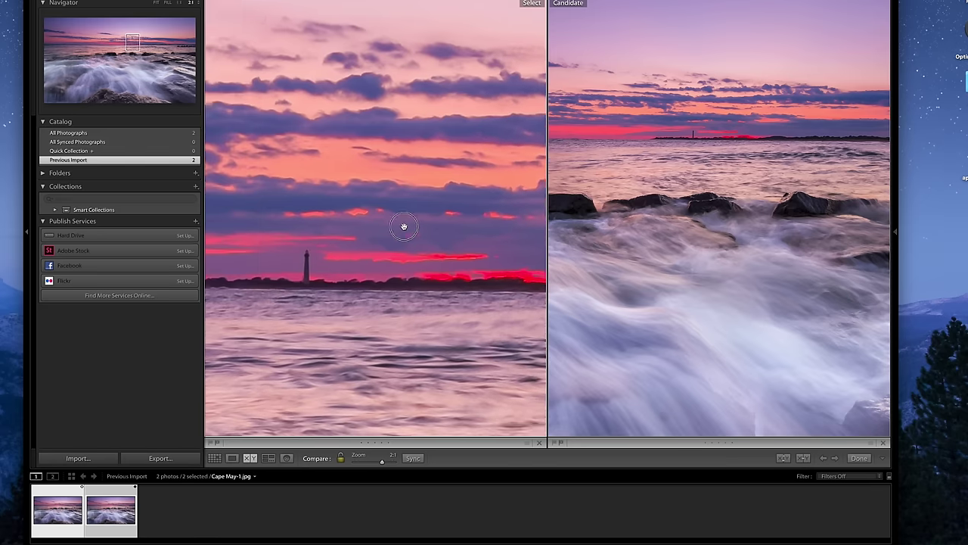
{"action": "left_click_drag", "start_coordinate": [421, 183], "coordinate": [447, 232]}
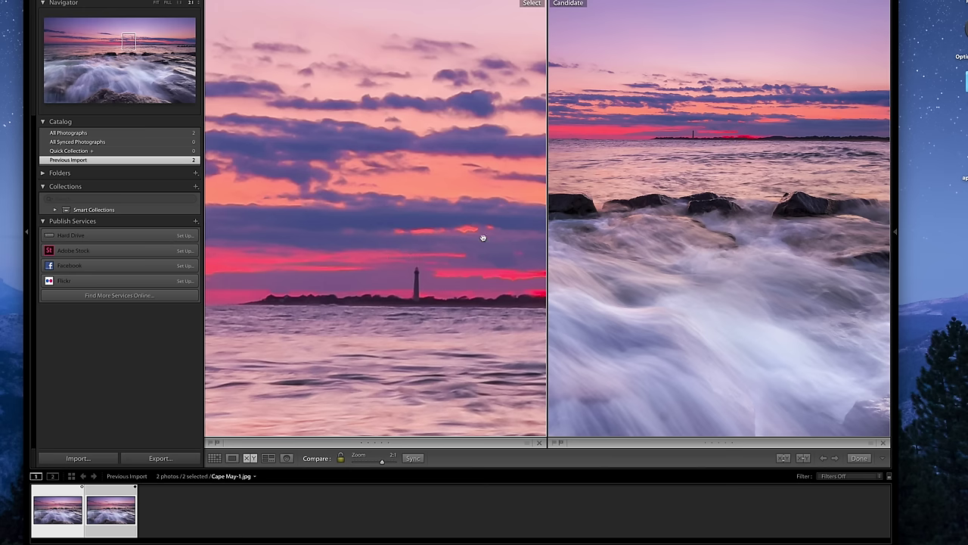
{"action": "left_click_drag", "start_coordinate": [455, 318], "coordinate": [462, 238]}
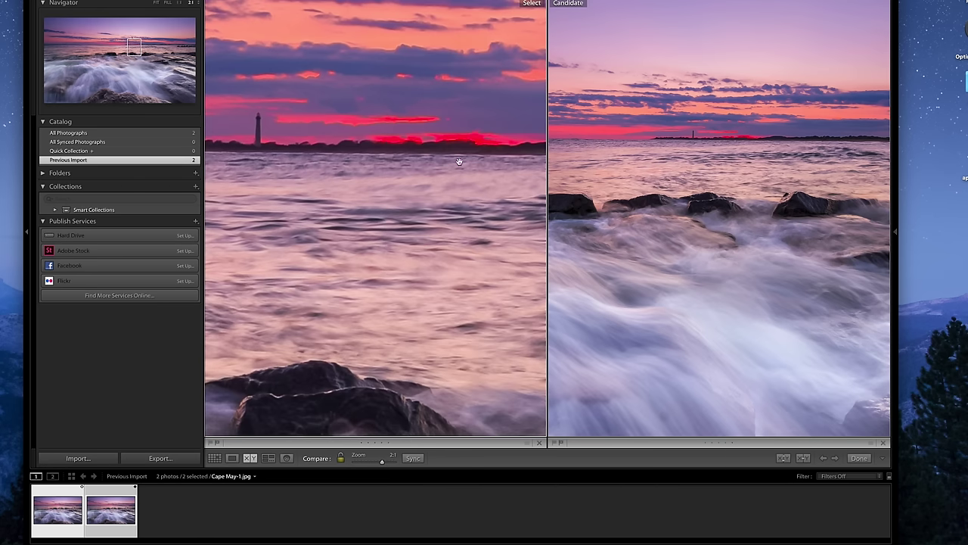
{"action": "left_click_drag", "start_coordinate": [446, 151], "coordinate": [432, 89]}
{"action": "left_click_drag", "start_coordinate": [428, 257], "coordinate": [424, 225]}
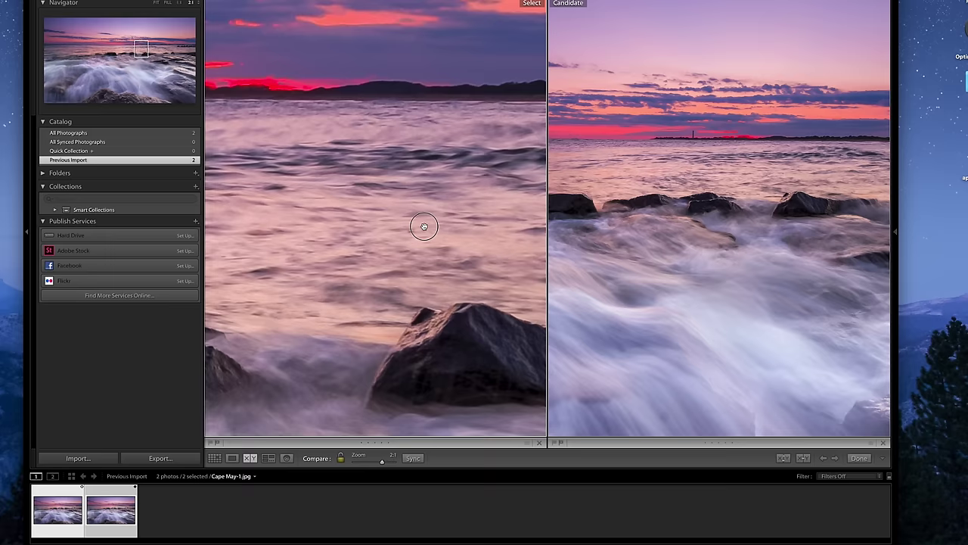
{"action": "left_click_drag", "start_coordinate": [383, 344], "coordinate": [348, 196]}
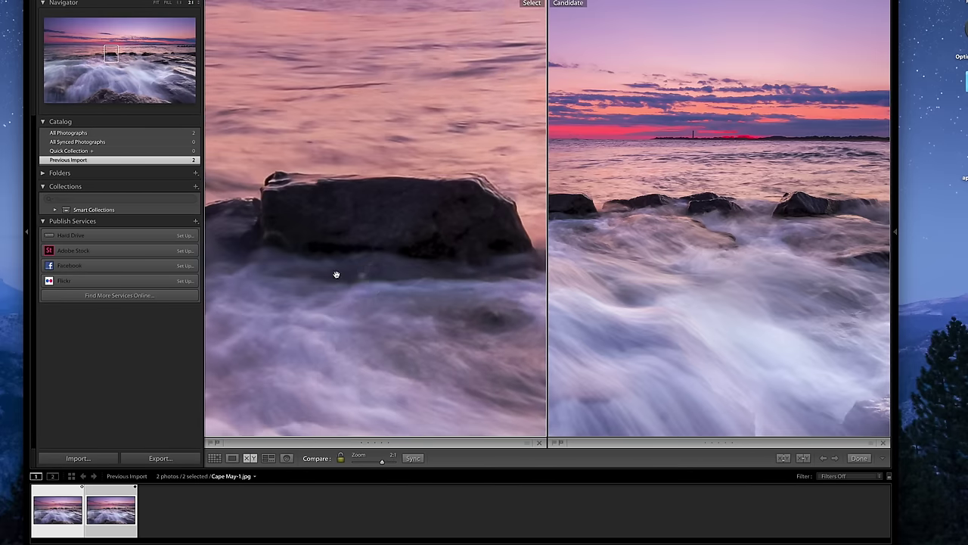
{"action": "left_click_drag", "start_coordinate": [335, 274], "coordinate": [375, 327]}
{"action": "left_click", "coordinate": [369, 247]}
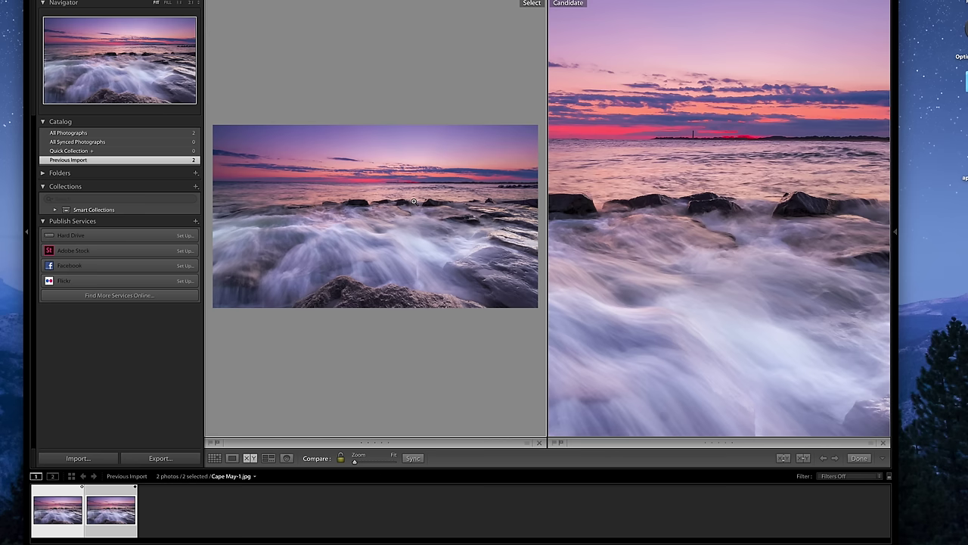
{"action": "left_click", "coordinate": [684, 206]}
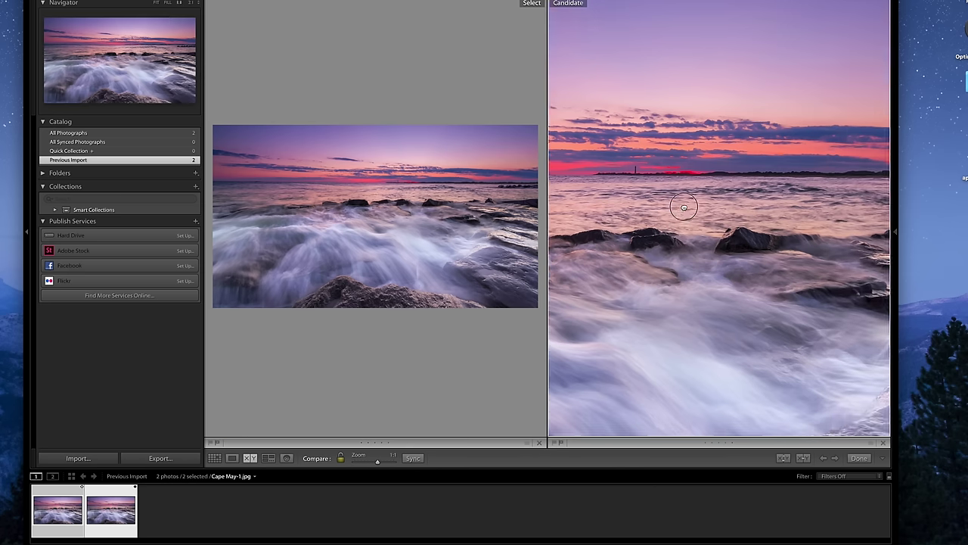
{"action": "left_click_drag", "start_coordinate": [684, 207], "coordinate": [720, 277]}
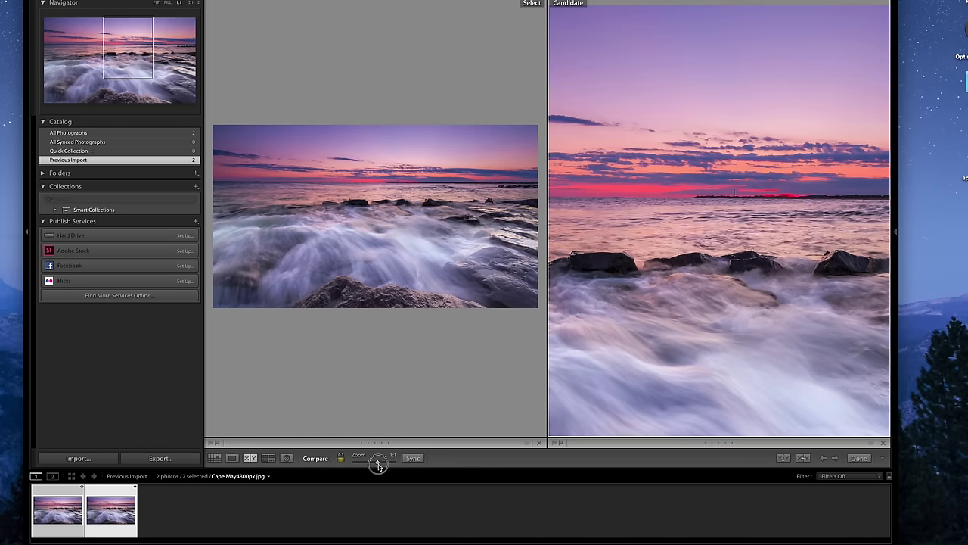
{"action": "left_click_drag", "start_coordinate": [379, 464], "coordinate": [380, 461]}
{"action": "left_click_drag", "start_coordinate": [743, 324], "coordinate": [678, 270]}
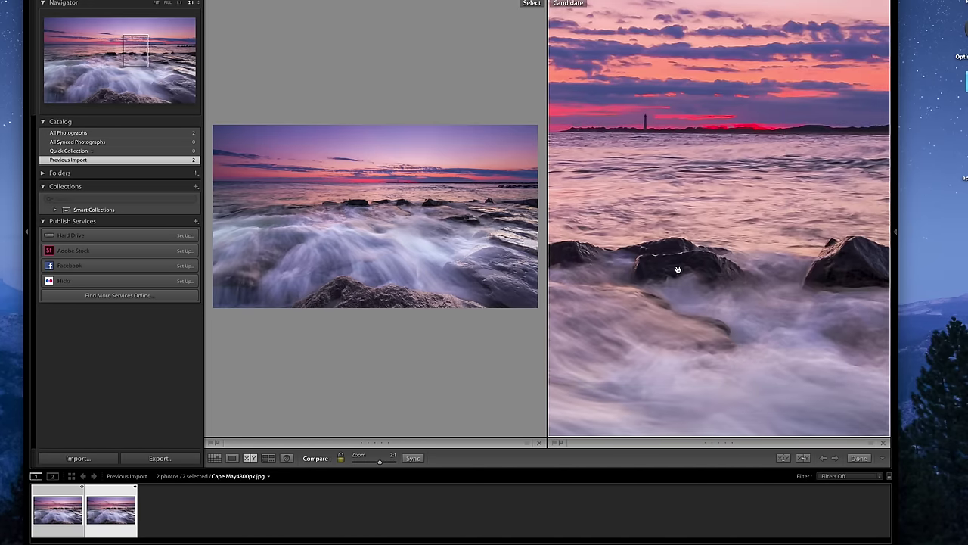
{"action": "left_click_drag", "start_coordinate": [807, 257], "coordinate": [648, 244]}
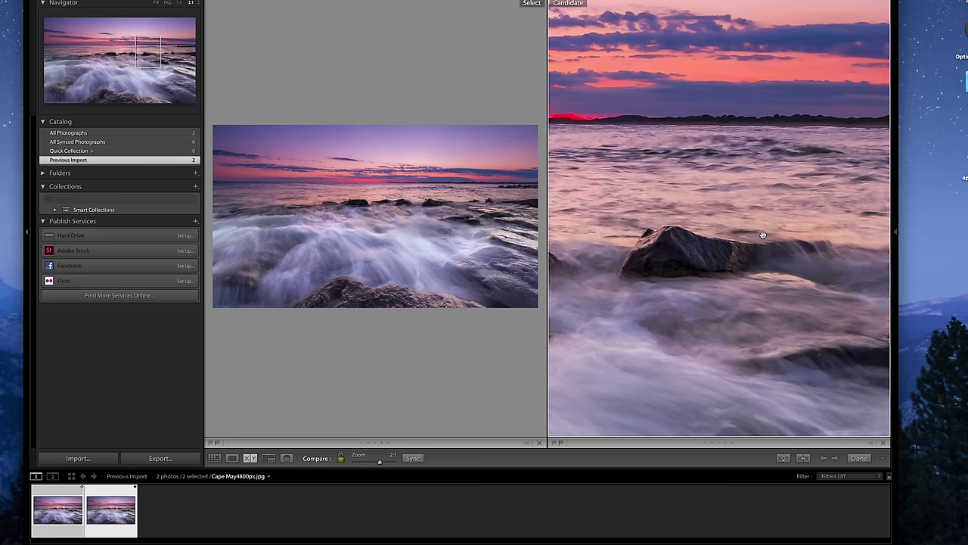
{"action": "left_click_drag", "start_coordinate": [763, 234], "coordinate": [621, 273]}
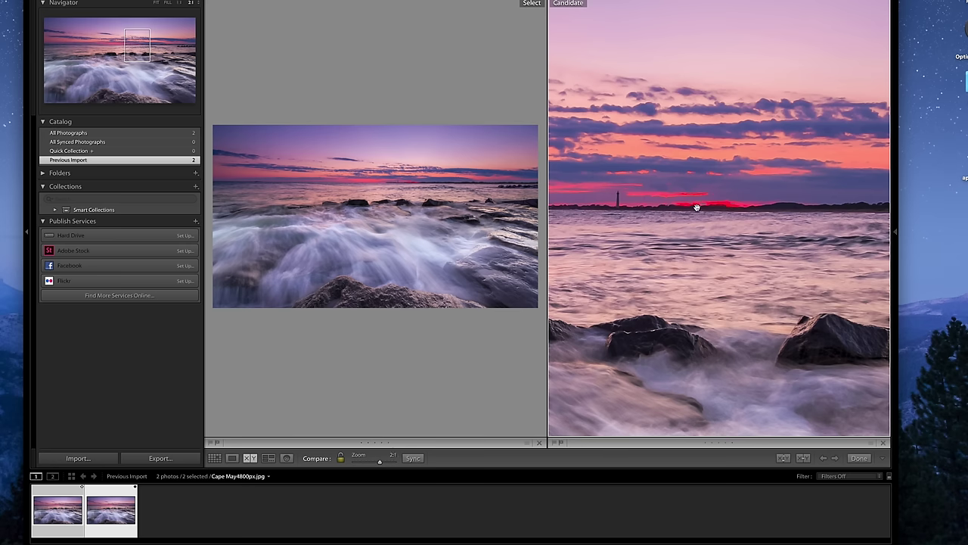
{"action": "left_click_drag", "start_coordinate": [698, 208], "coordinate": [603, 143]}
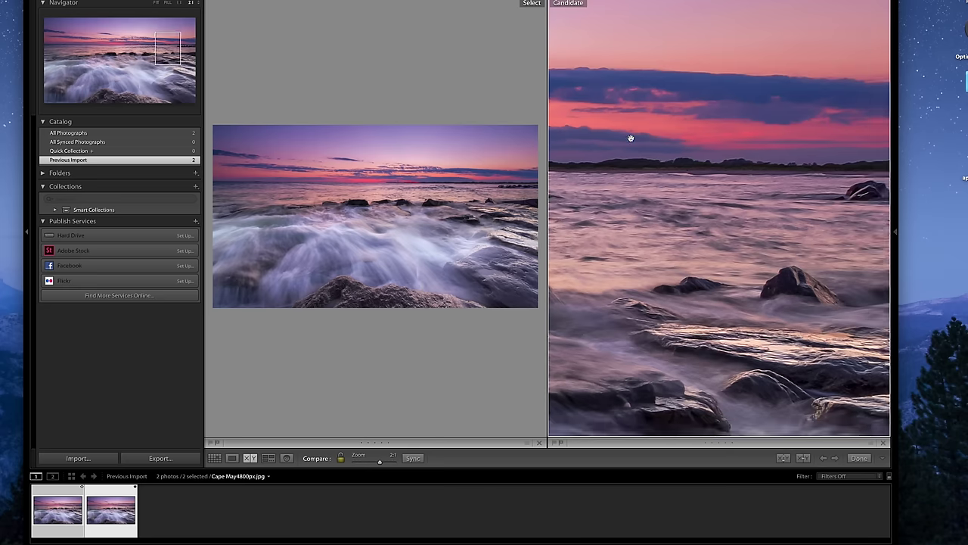
{"action": "left_click_drag", "start_coordinate": [726, 208], "coordinate": [668, 220]}
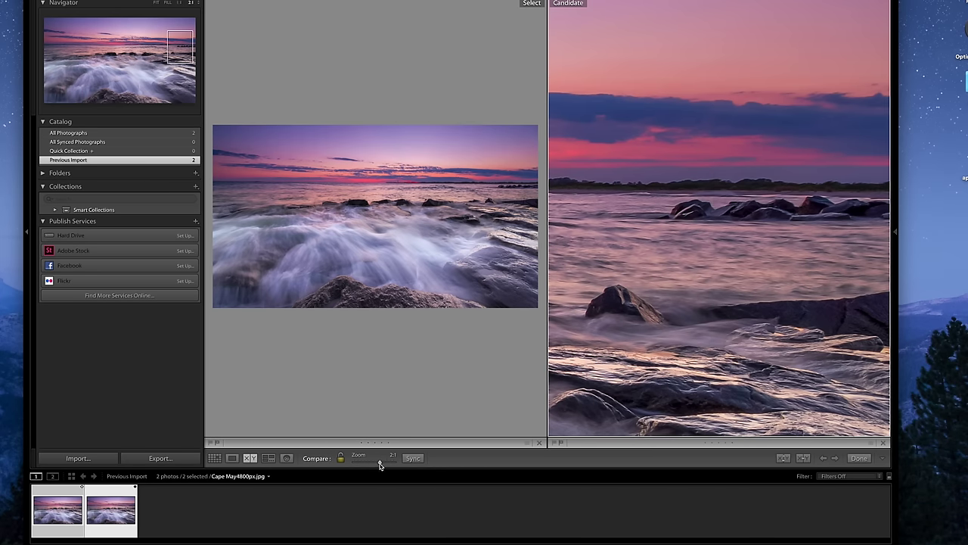
{"action": "left_click_drag", "start_coordinate": [381, 462], "coordinate": [369, 462]}
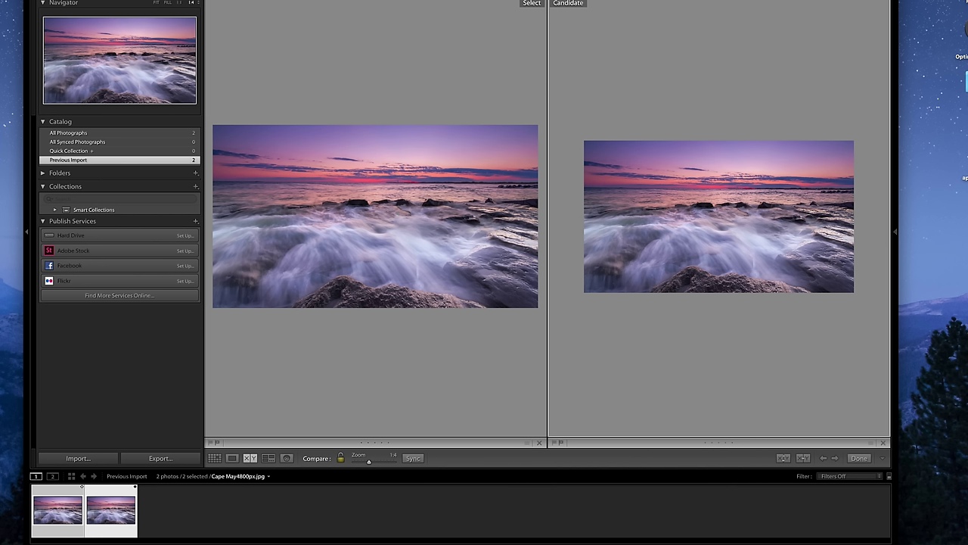
- Switch Cape May-1.jpg to the Develop module's side-by-side Before & After view
{"action": "key", "text": "d"}
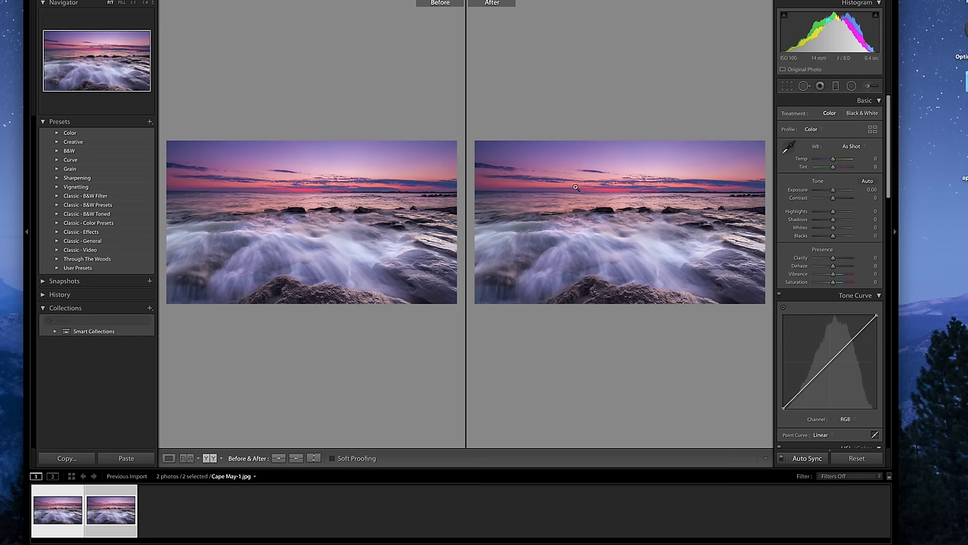
- Set Exposure to +0.20 and white balance to Temp +2, Tint +1 in the Basic panel
{"action": "left_click_drag", "start_coordinate": [833, 190], "coordinate": [832, 192]}
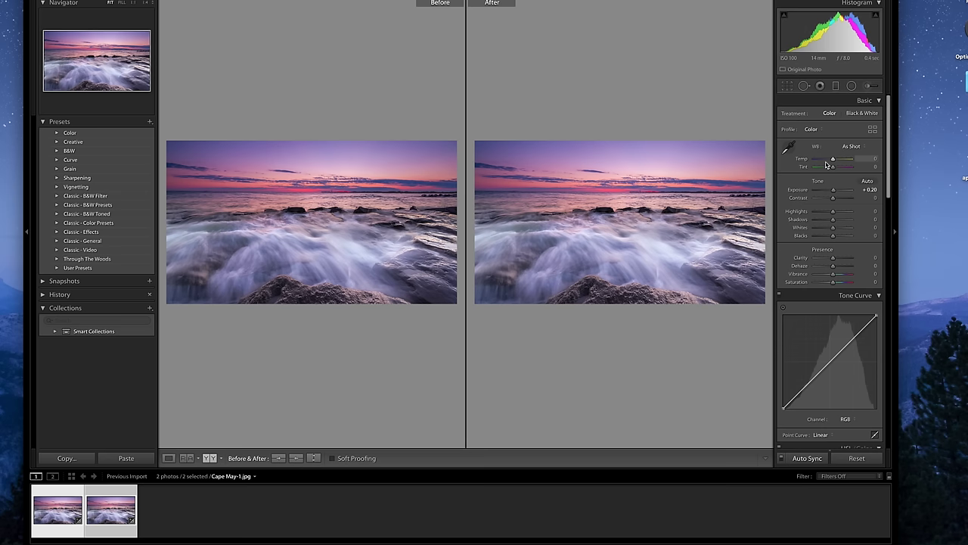
{"action": "mouse_move", "coordinate": [833, 159]}
{"action": "left_mouse_down"}
{"action": "mouse_move", "coordinate": [845, 160]}
{"action": "mouse_move", "coordinate": [806, 165]}
{"action": "mouse_move", "coordinate": [848, 168]}
{"action": "mouse_move", "coordinate": [809, 169]}
{"action": "mouse_move", "coordinate": [838, 167]}
{"action": "mouse_move", "coordinate": [817, 166]}
{"action": "mouse_move", "coordinate": [838, 166]}
{"action": "mouse_move", "coordinate": [830, 158]}
{"action": "mouse_move", "coordinate": [834, 168]}
{"action": "left_mouse_up"}
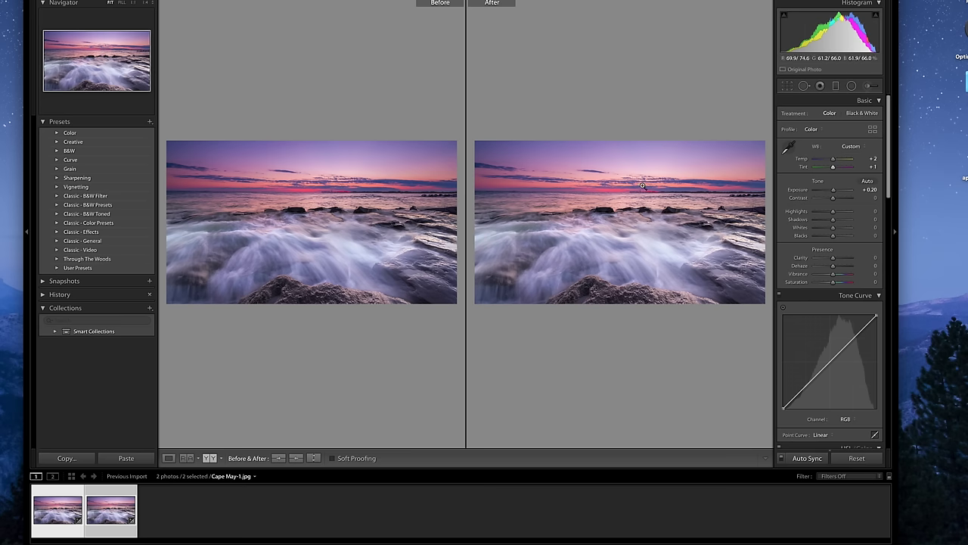
- Enable Remove Chromatic Aberration in Lens Corrections and bring up the Manual defringe settings
{"action": "scroll", "coordinate": [865, 253], "scroll_direction": "down", "scroll_amount": 3}
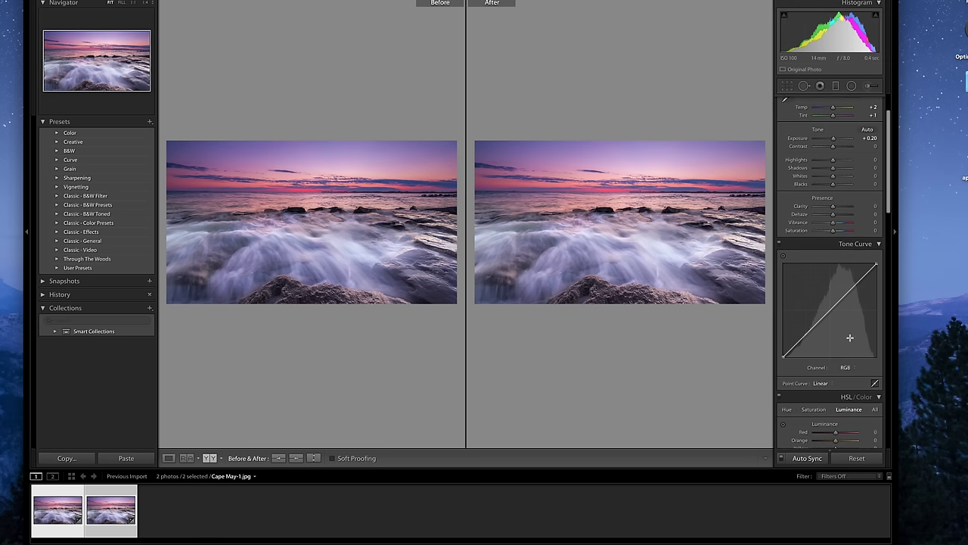
{"action": "scroll", "coordinate": [850, 338], "scroll_direction": "down", "scroll_amount": 20}
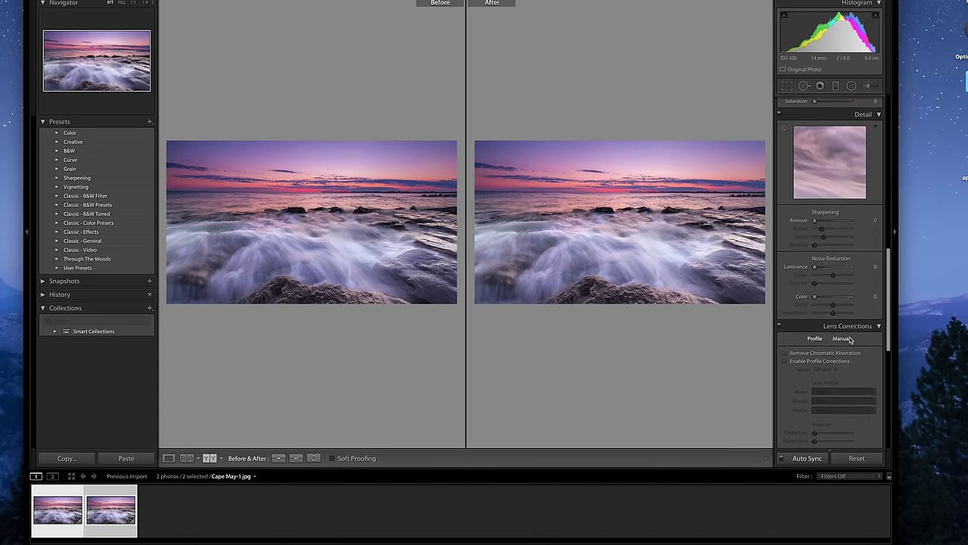
{"action": "scroll", "coordinate": [850, 340], "scroll_direction": "down", "scroll_amount": 15}
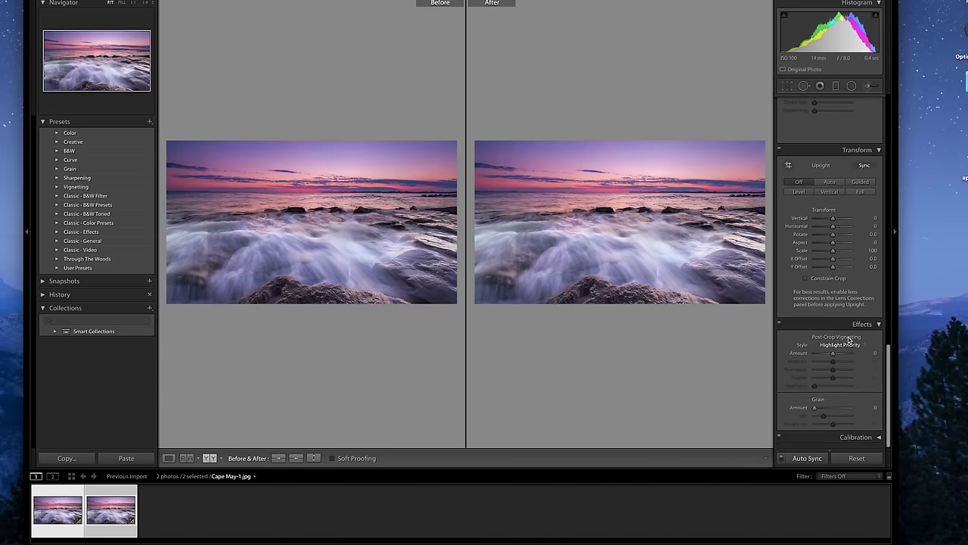
{"action": "scroll", "coordinate": [849, 339], "scroll_direction": "up", "scroll_amount": 10}
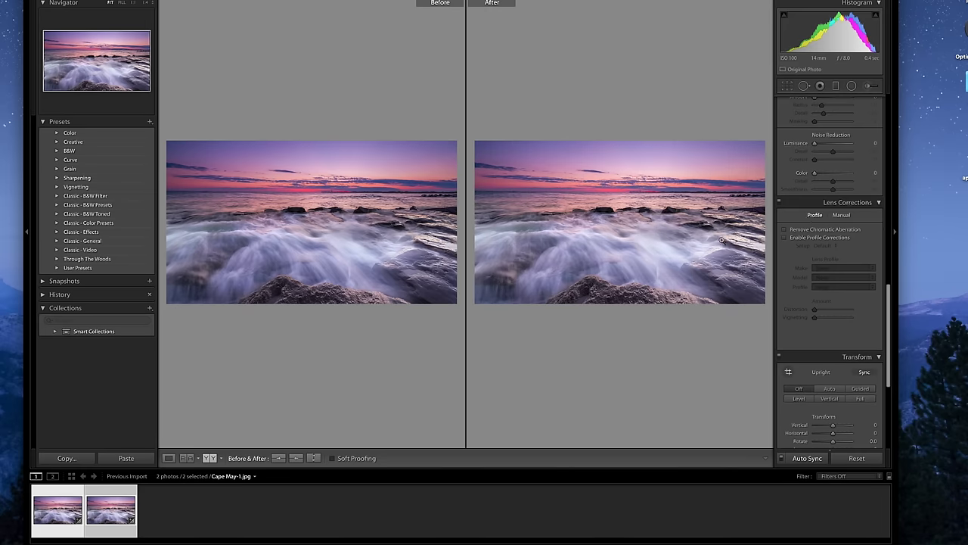
{"action": "left_click", "coordinate": [785, 231]}
{"action": "left_click", "coordinate": [842, 217]}
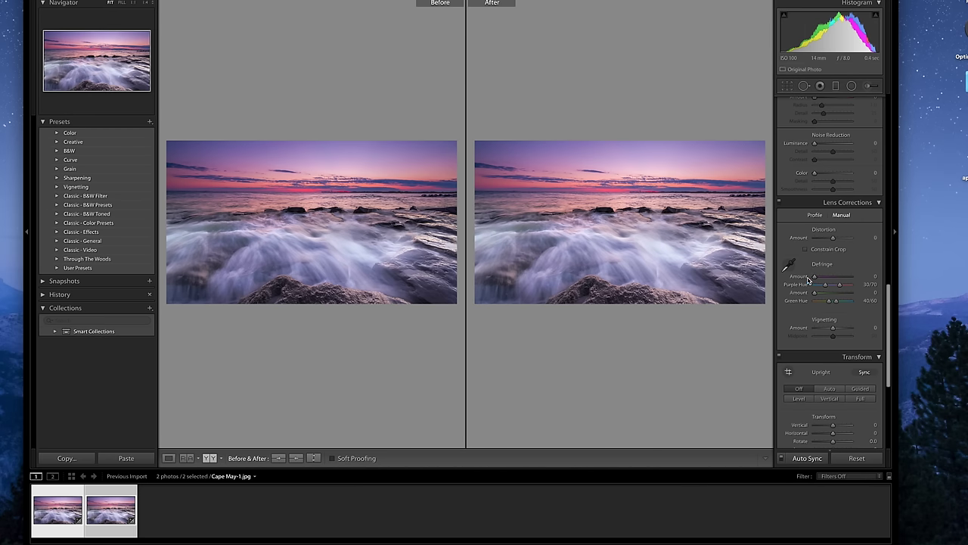
- Set the purple Defringe Amount to 2 while checking edges at 2:1, then return to Fit
{"action": "left_click", "coordinate": [595, 192]}
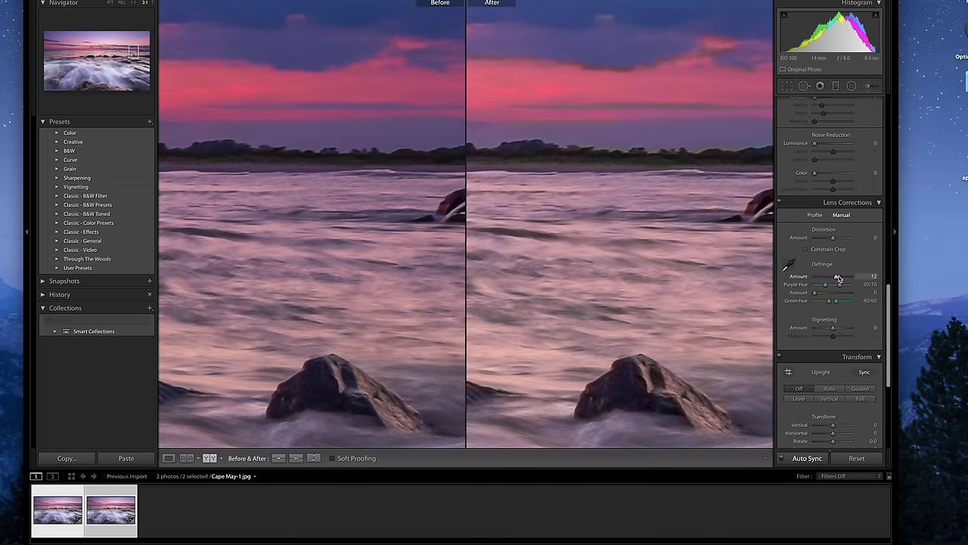
{"action": "mouse_move", "coordinate": [837, 276]}
{"action": "left_mouse_down"}
{"action": "mouse_move", "coordinate": [794, 275]}
{"action": "mouse_move", "coordinate": [853, 276]}
{"action": "left_mouse_up"}
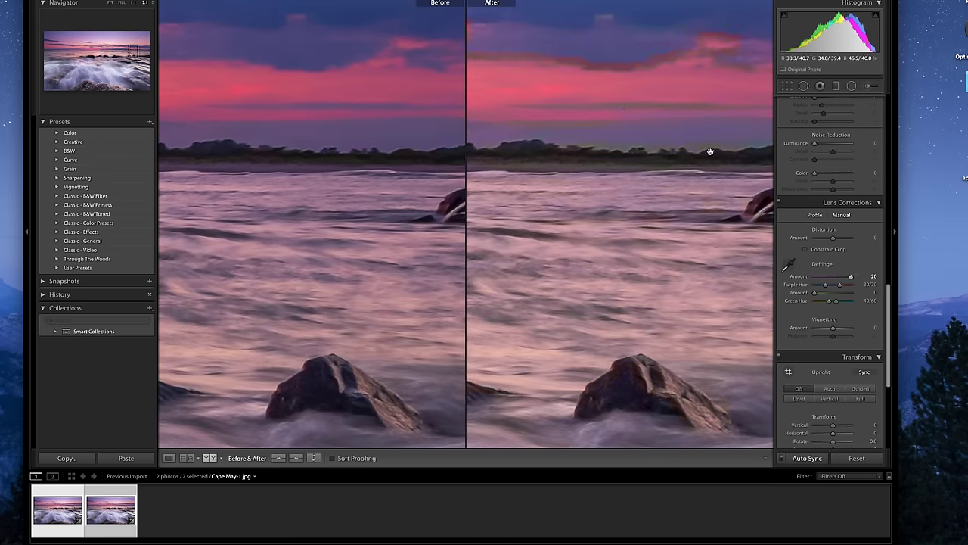
{"action": "mouse_move", "coordinate": [817, 276]}
{"action": "left_mouse_down"}
{"action": "mouse_move", "coordinate": [796, 277]}
{"action": "mouse_move", "coordinate": [818, 277]}
{"action": "left_mouse_up"}
{"action": "left_click", "coordinate": [662, 212]}
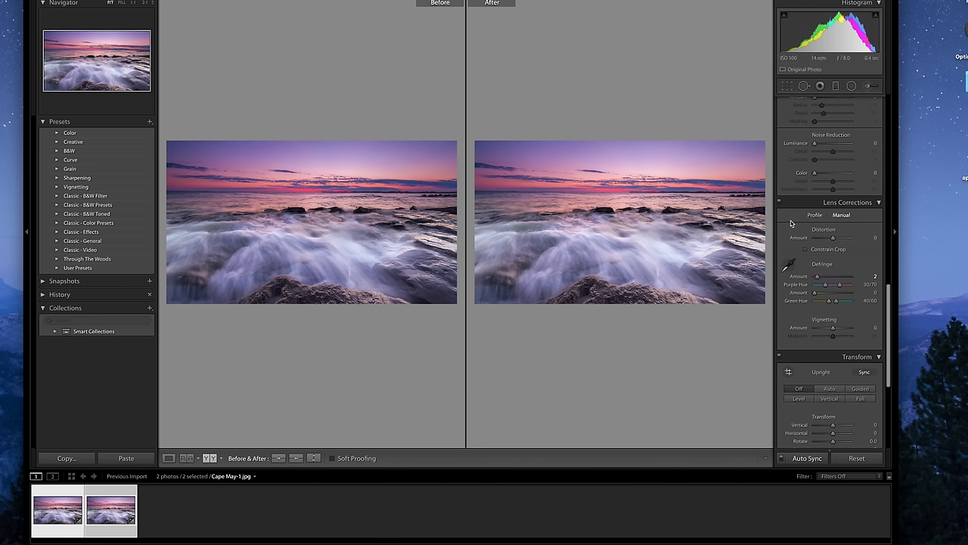